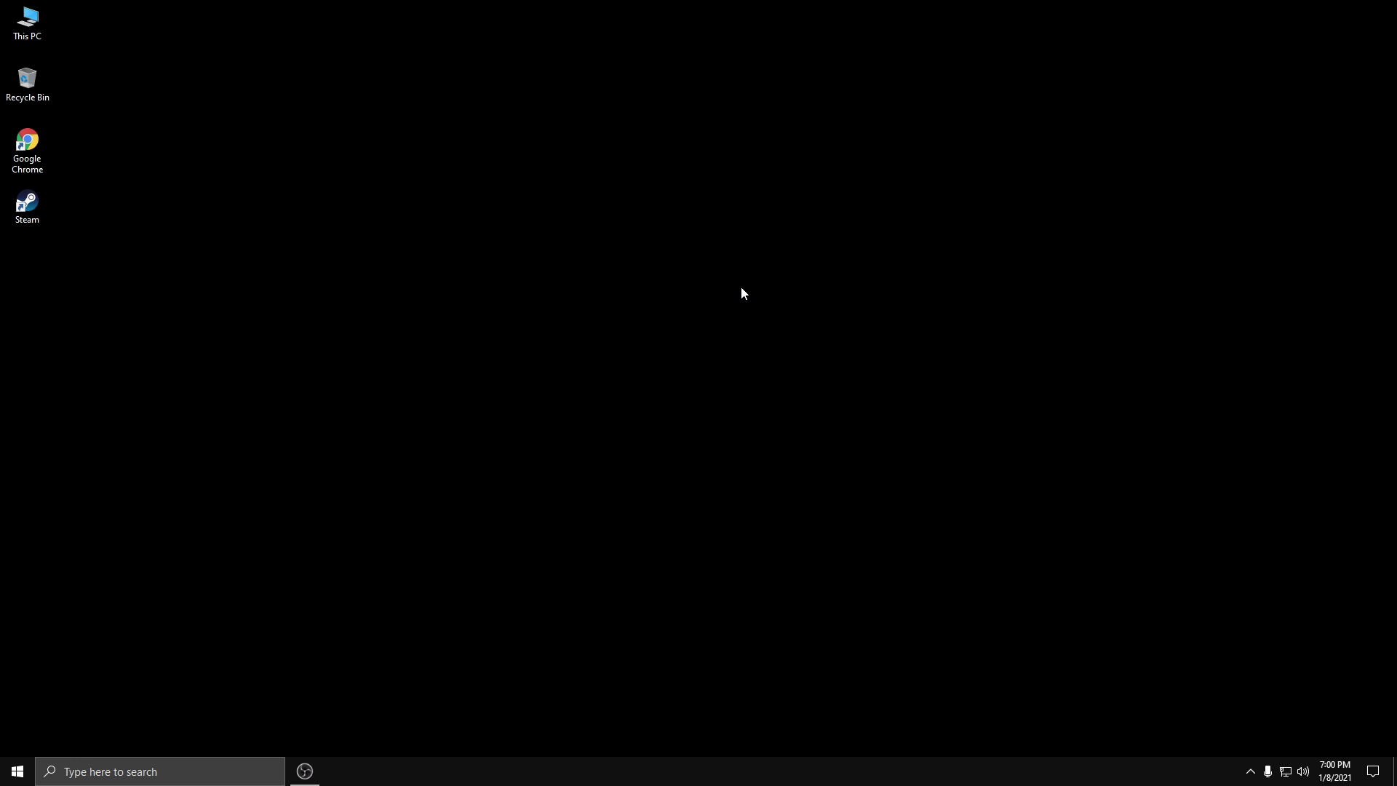
Step: Launch the Settings app from the Start menu
{"action": "left_click", "coordinate": [17, 777]}
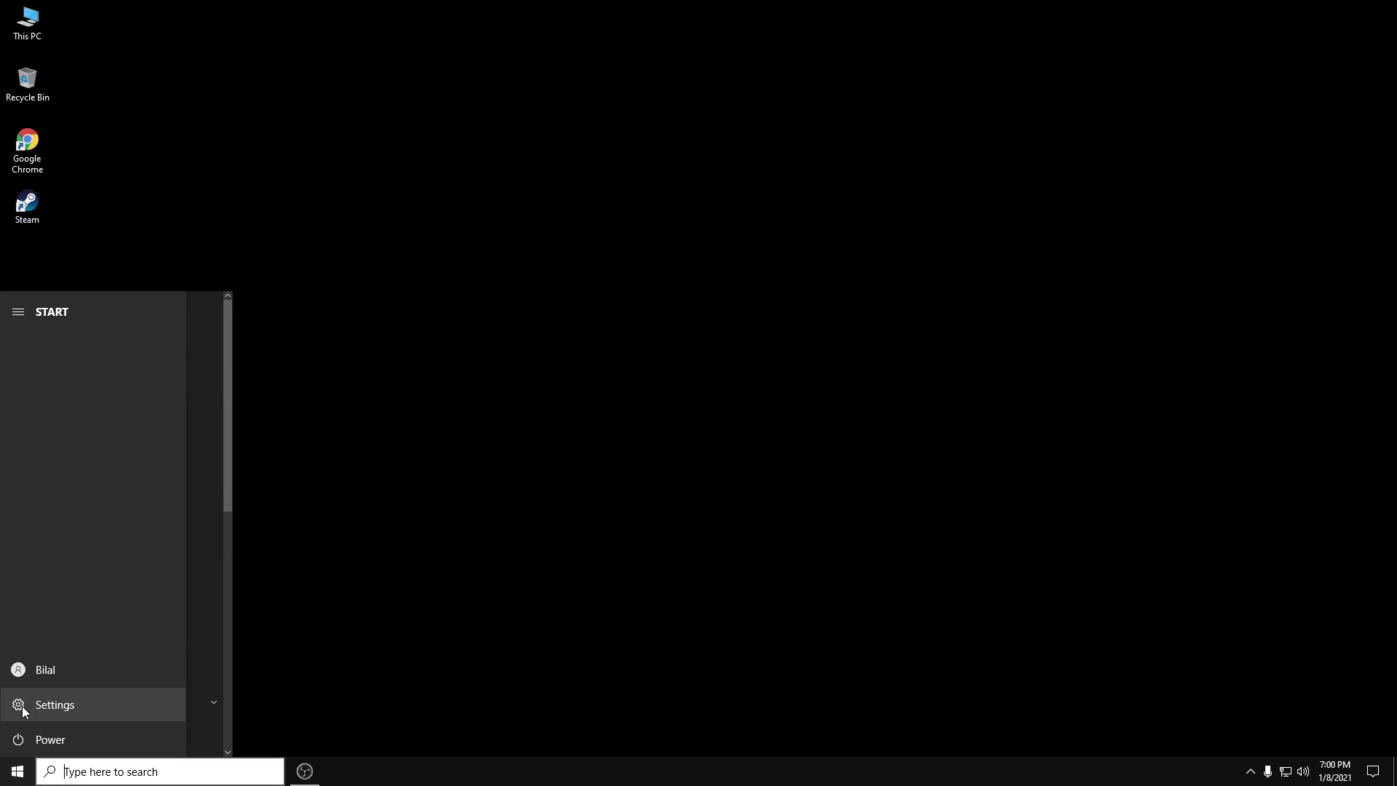
{"action": "left_click", "coordinate": [23, 705]}
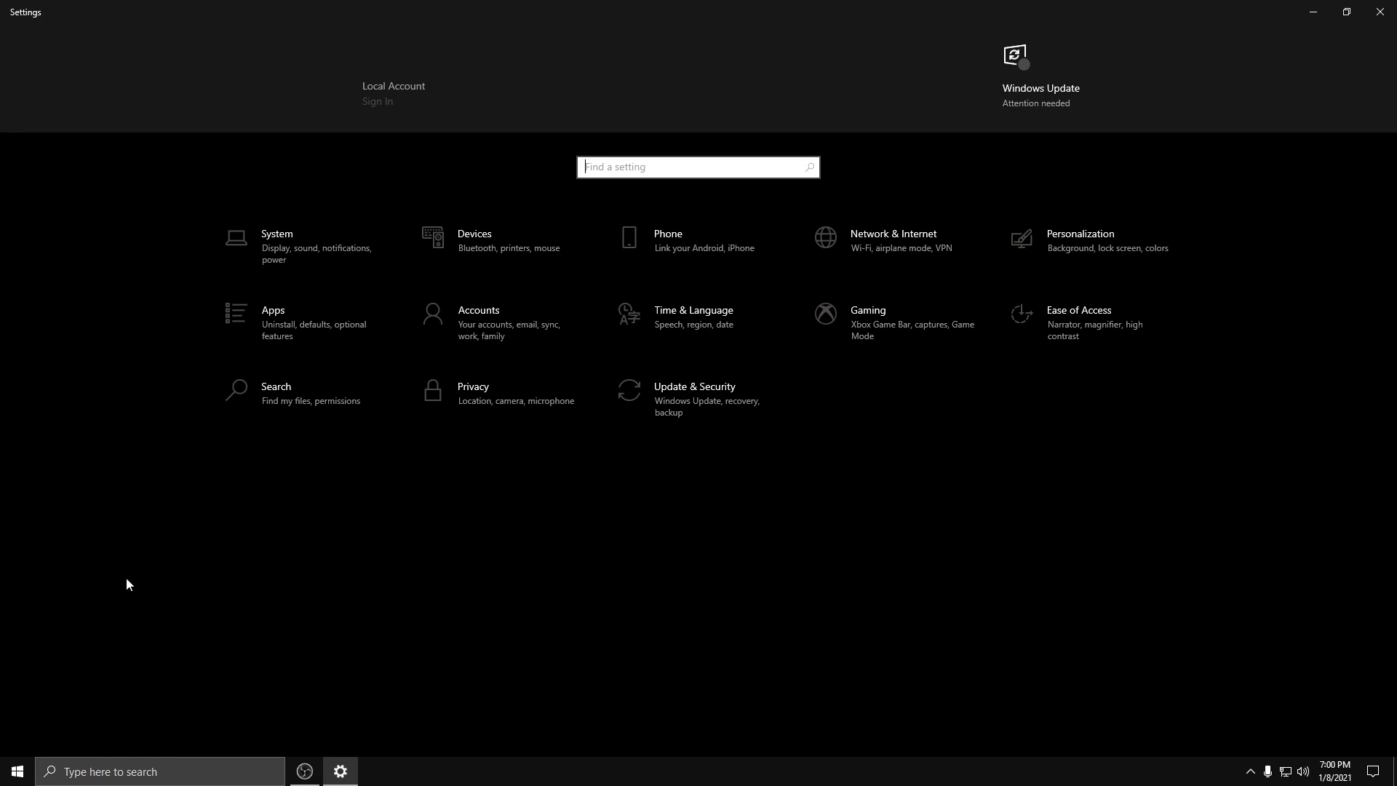
Step: Open the System category to reach the Display page
{"action": "left_click", "coordinate": [287, 248]}
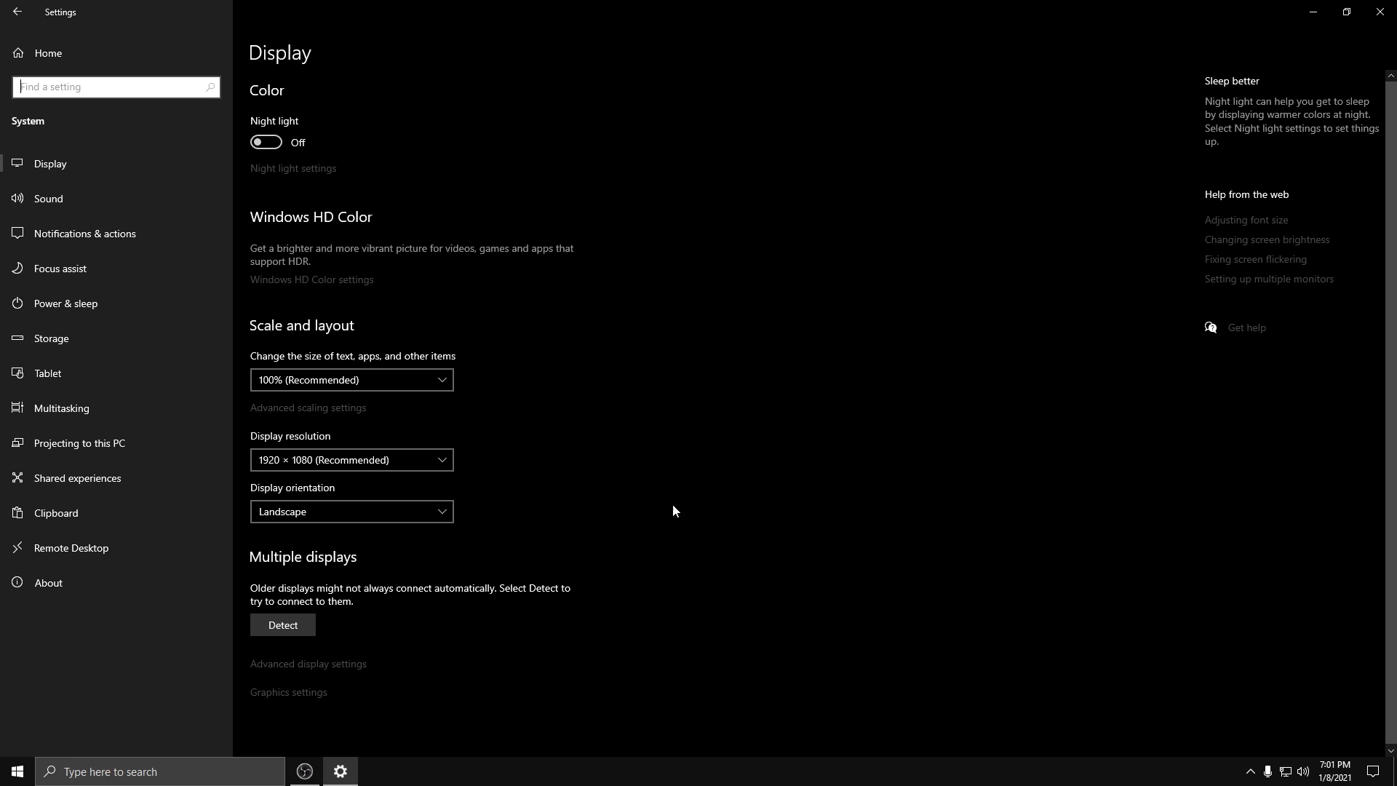
Step: Follow the Graphics settings link from the Display page
{"action": "left_click", "coordinate": [293, 694]}
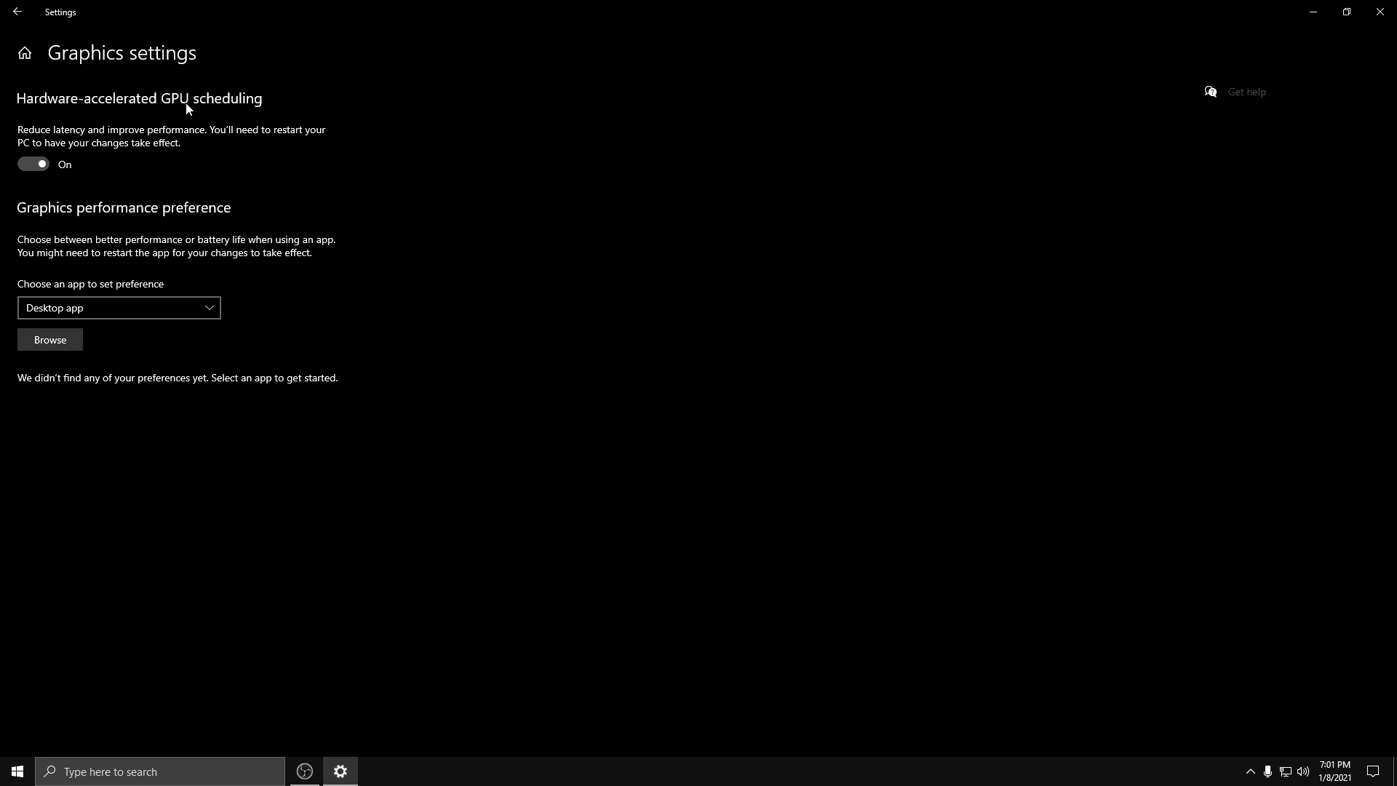